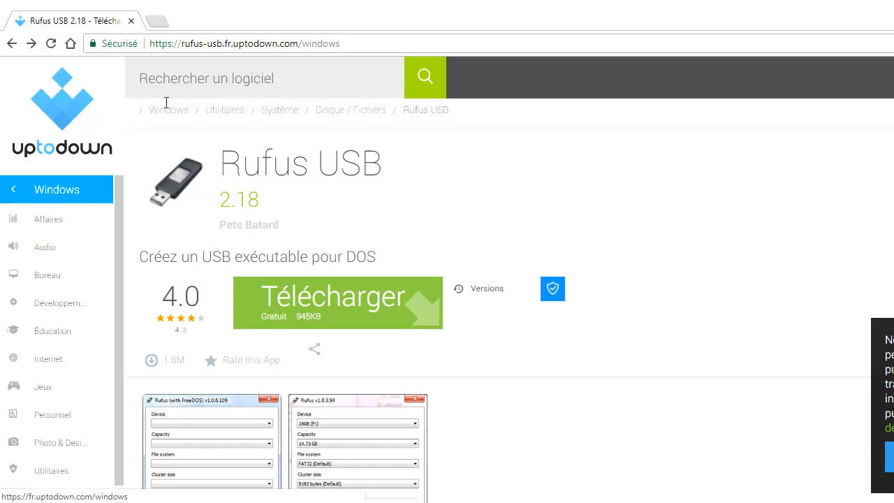
Download rufus-usb-2-18.exe from Uptodown and launch the downloaded file
drag(148, 45, 357, 42)
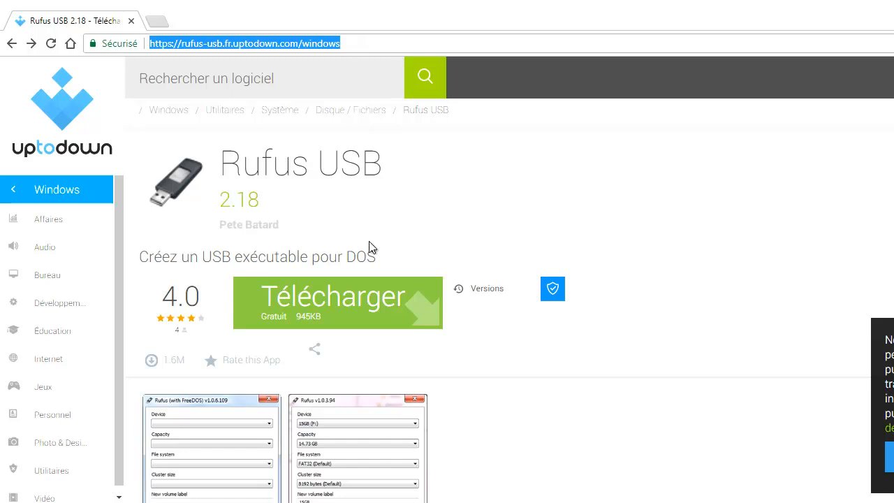
click(422, 321)
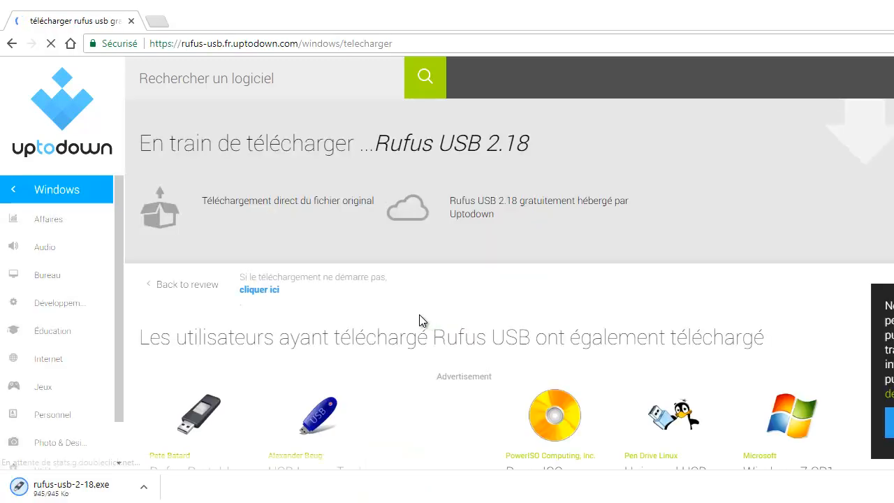
click(120, 496)
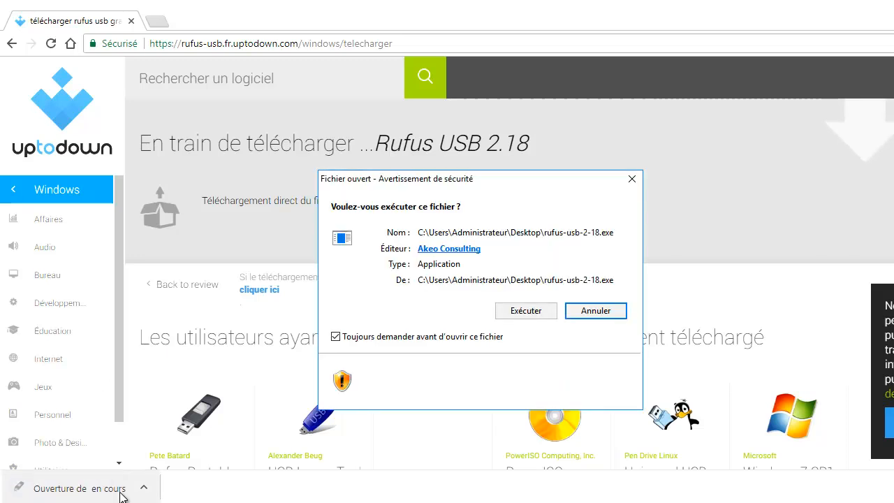
Run rufus-usb-2-18.exe past the security warning and allow online update checks
click(525, 311)
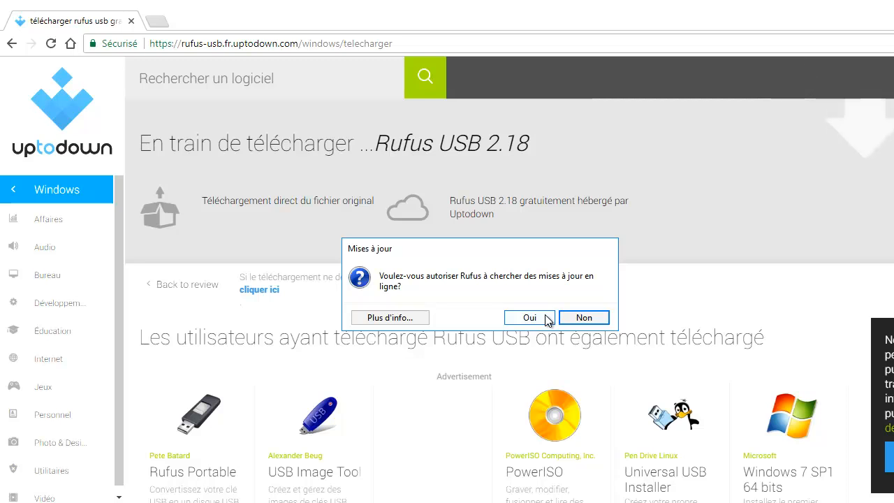
click(546, 319)
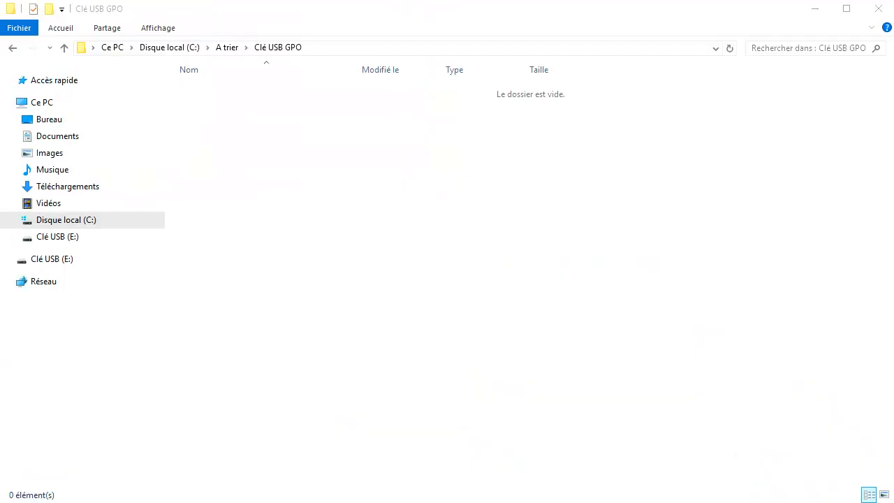
Select Clé USB (E:) [32Go] as the Rufus target device
click(68, 237)
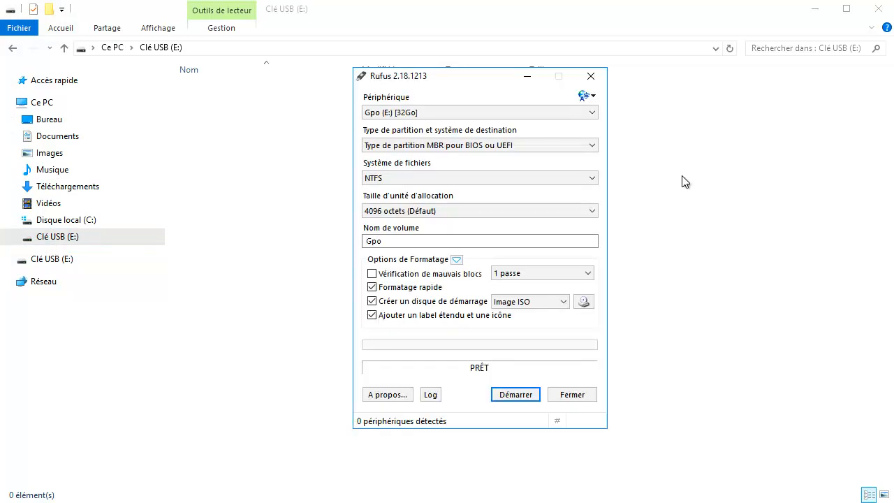
click(592, 115)
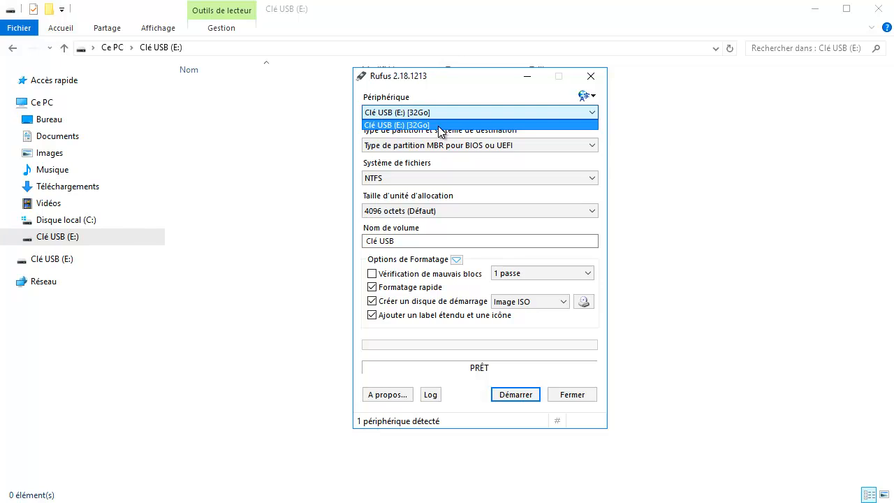
click(444, 125)
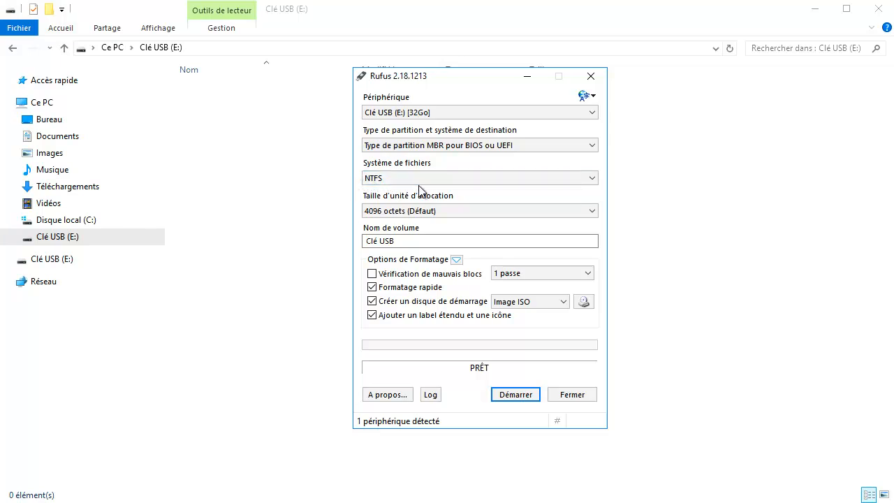
Replace the volume label with BootW2016 and start picking the ISO image
drag(417, 241, 363, 246)
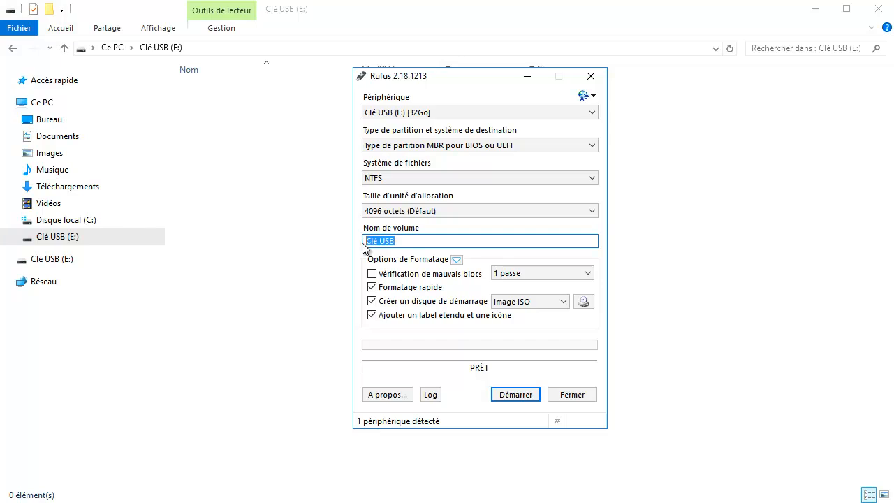
text(BootW2016)
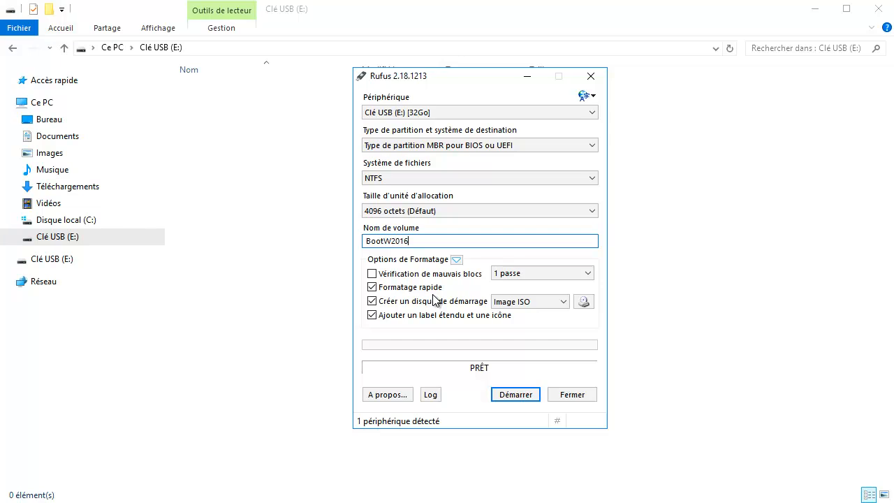
click(584, 302)
Load C:\vm\Iso\Server2016.ISO as the boot image in Rufus
click(588, 304)
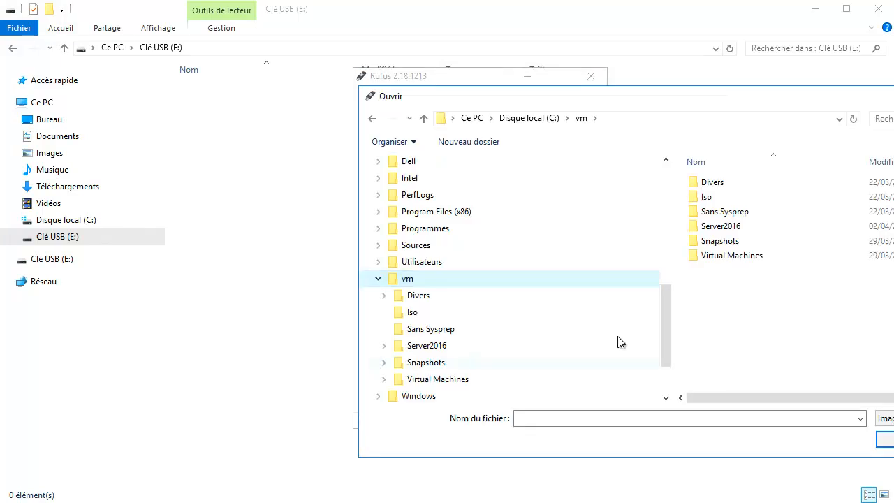
double_click(725, 202)
drag(666, 314, 666, 357)
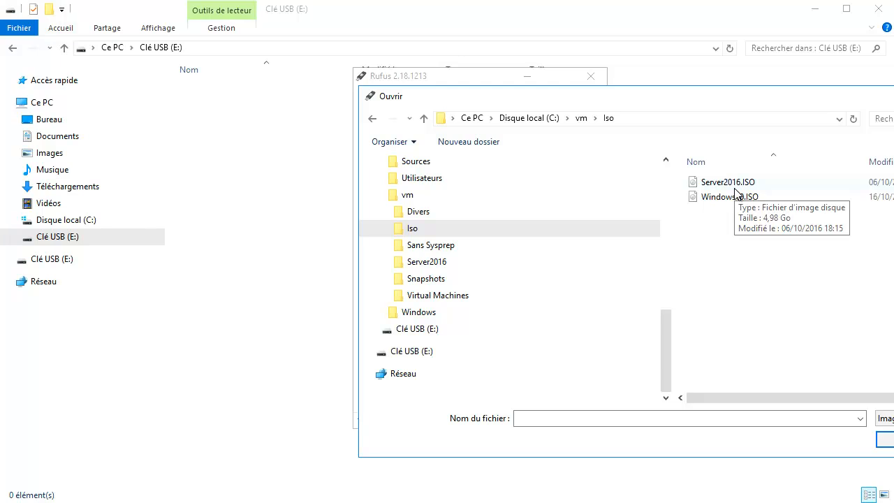
double_click(735, 188)
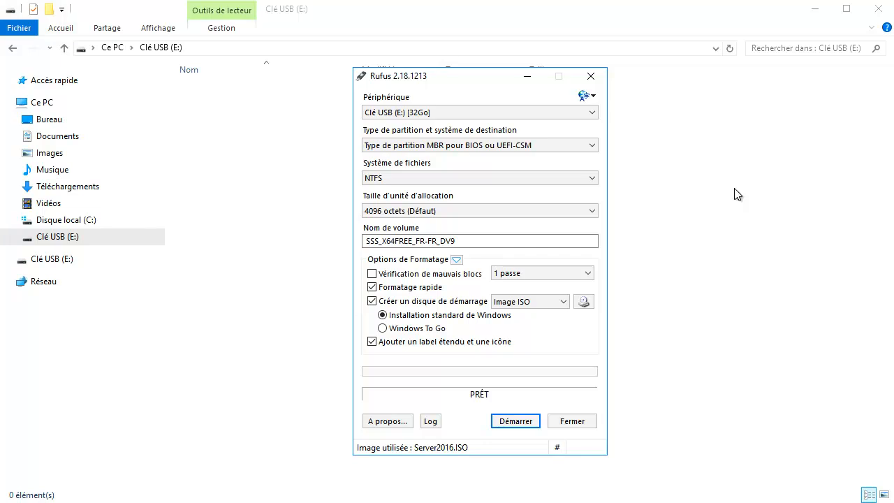
Write the image to drive E:, accepting the erase warning, then view its setup files
click(517, 423)
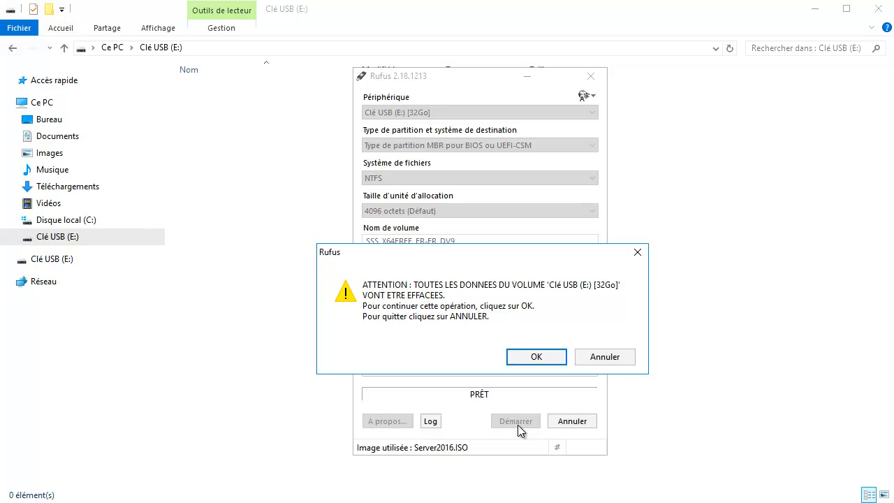
click(536, 357)
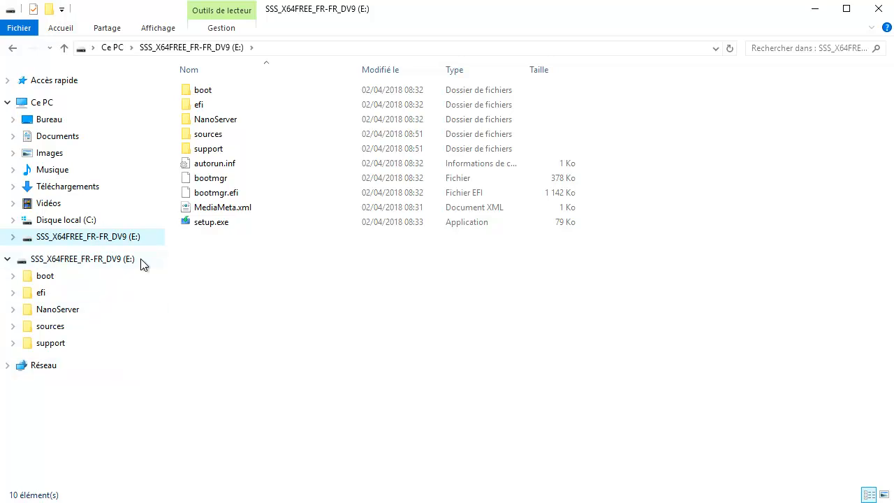
click(141, 261)
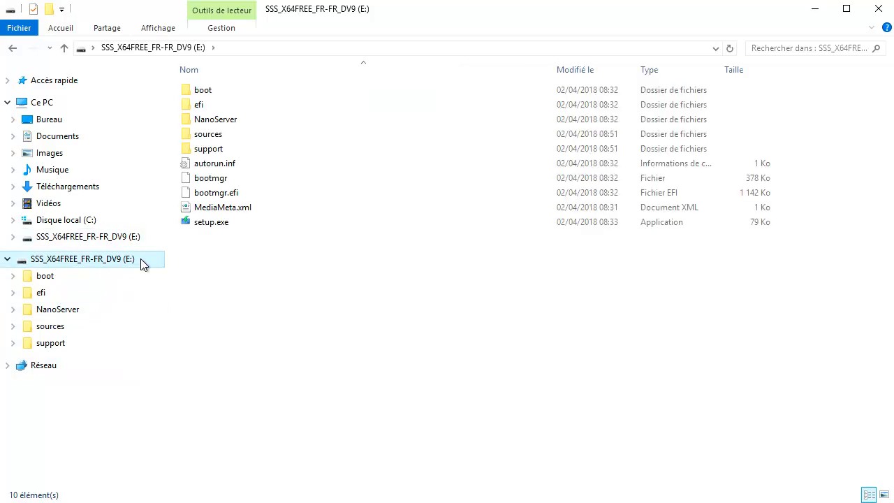
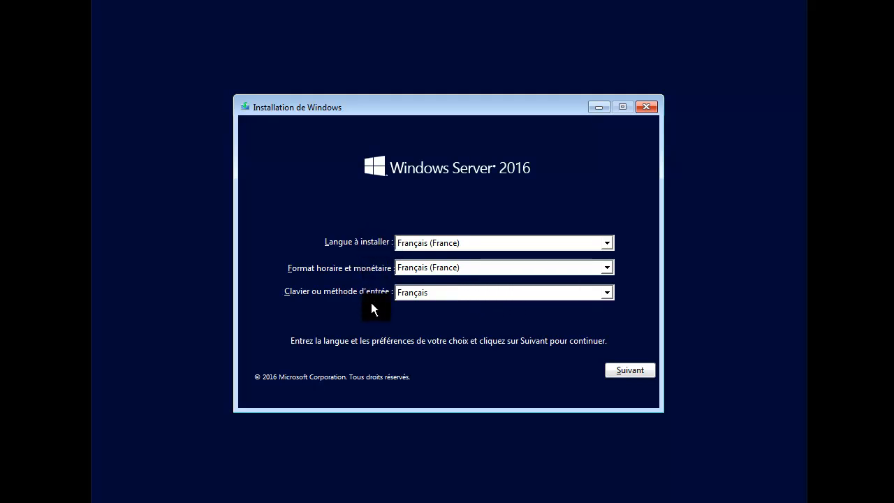
Keep the French language settings and launch the installation with Installer maintenant
click(651, 372)
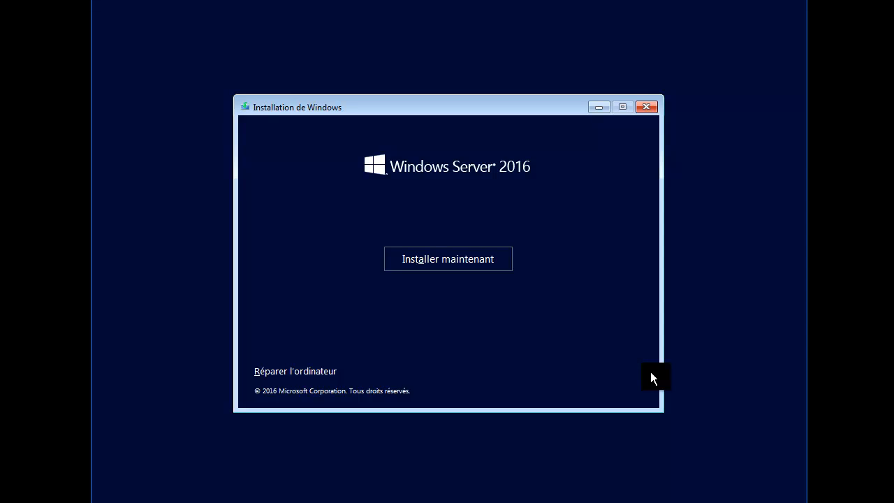
click(460, 269)
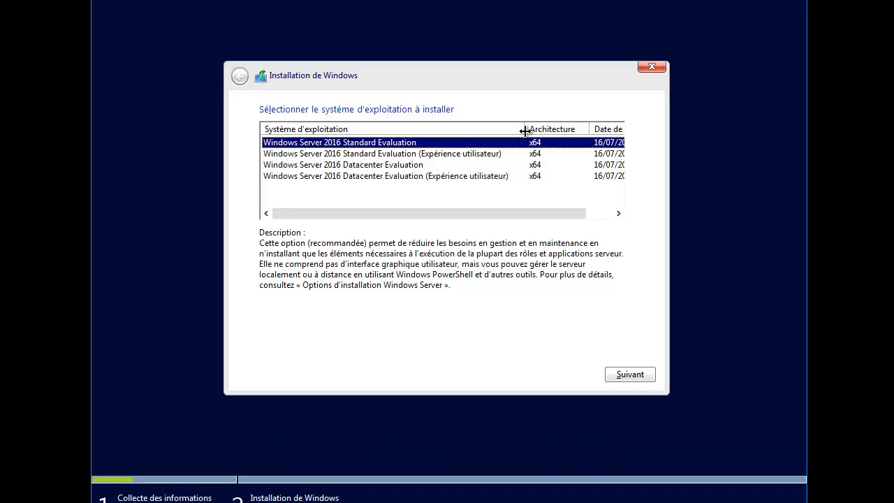
Pick Windows Server 2016 Datacenter Evaluation (Expérience utilisateur) from the operating system list and continue
click(365, 176)
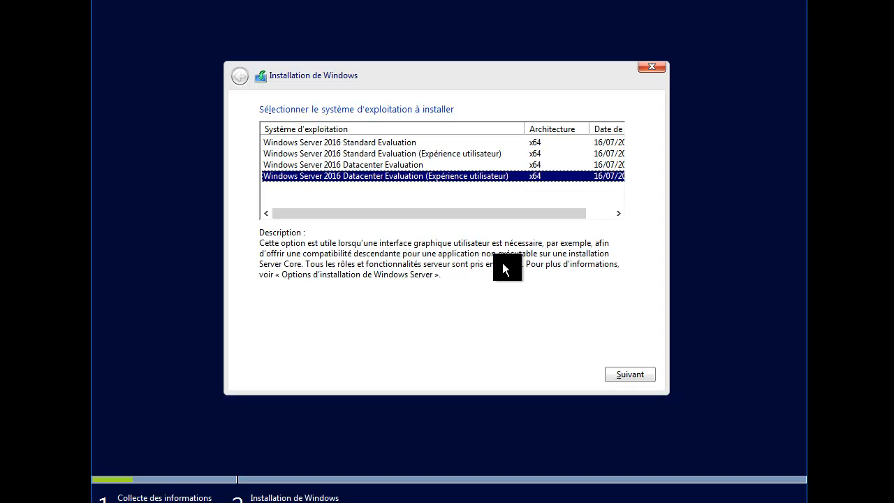
click(646, 377)
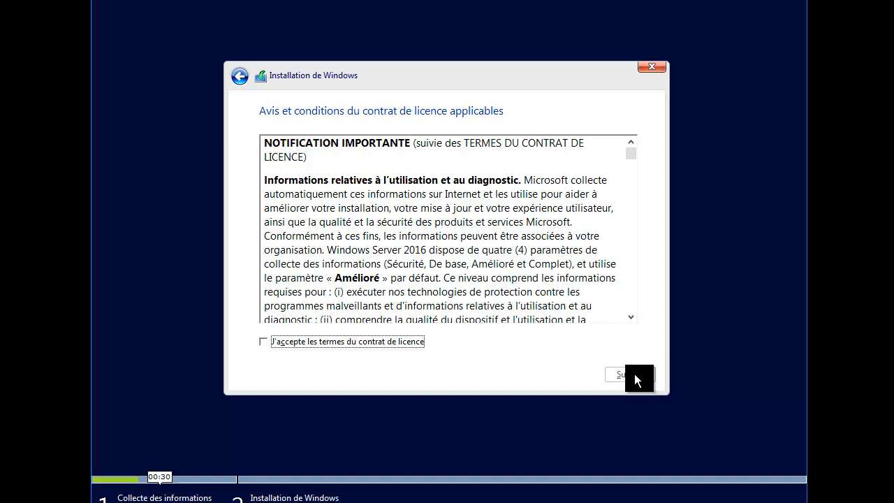
Tick 'J'accepte les termes du contrat de licence' and continue
click(322, 346)
click(646, 377)
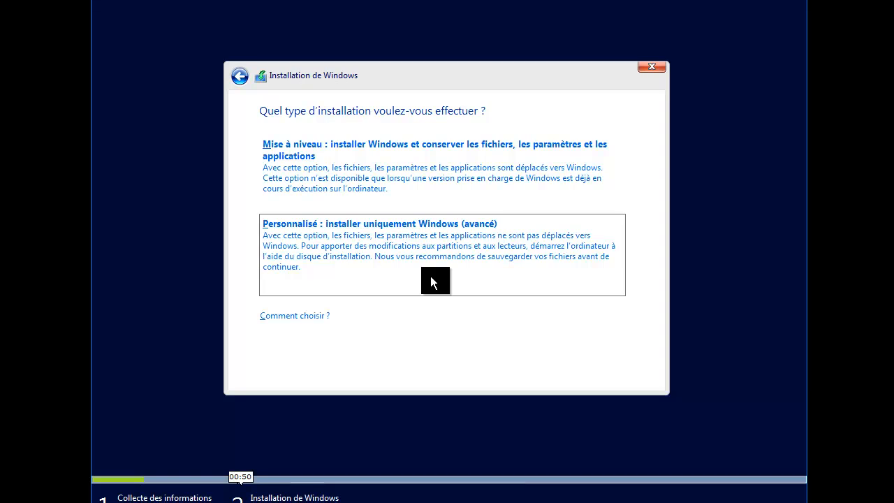
Choose 'Personnalisé : installer uniquement Windows (avancé)' as the installation type
click(431, 278)
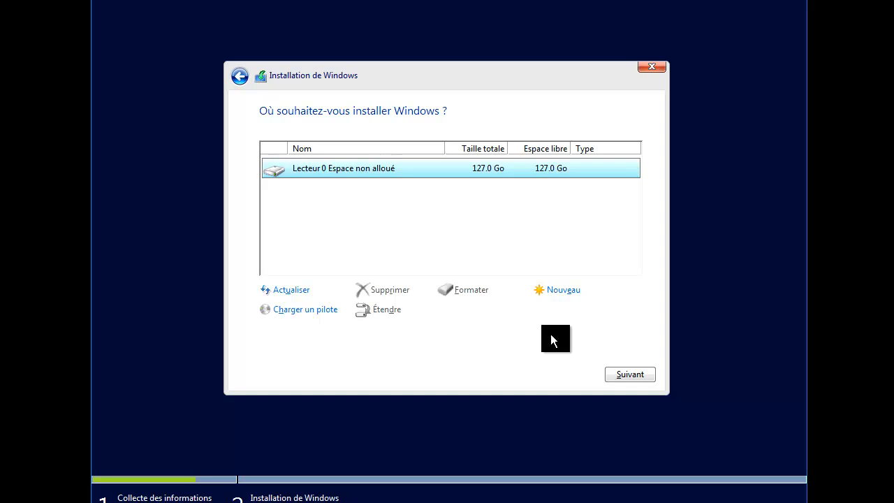
Install Windows onto Lecteur 0's 127.0 Go of unallocated space
click(641, 377)
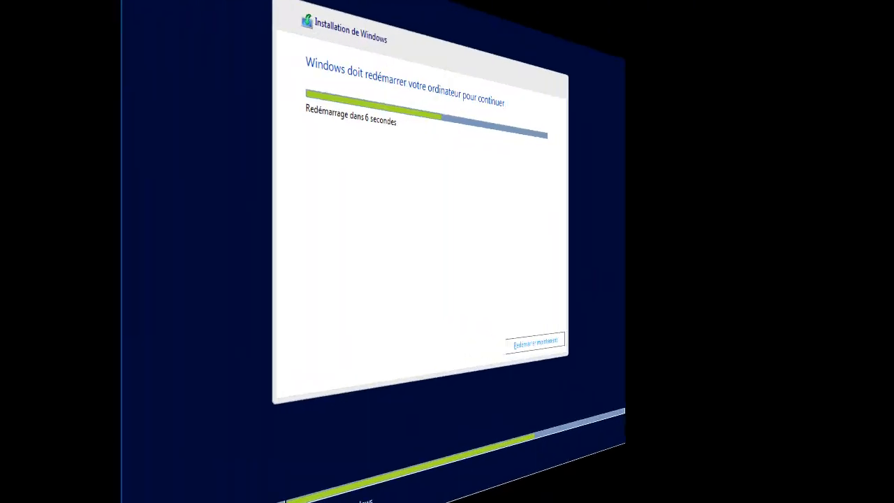
Restart the computer immediately with Redémarrer maintenant
click(628, 351)
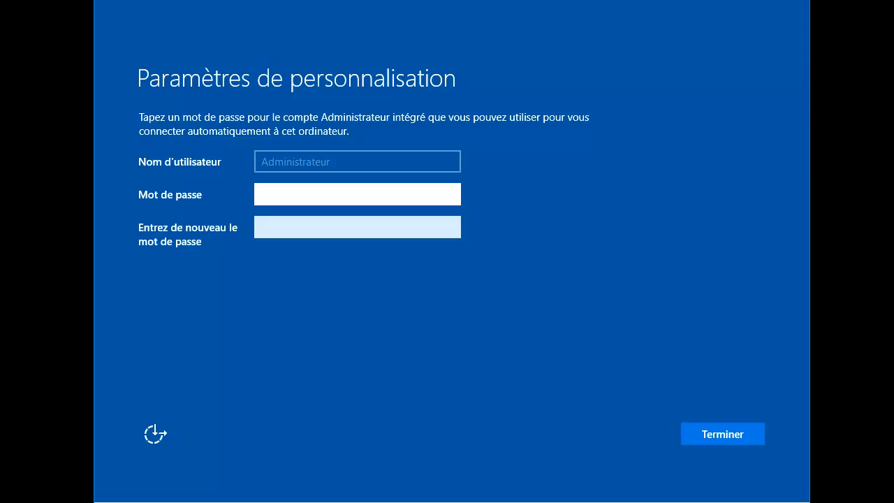
Enter and confirm an Administrateur password, check it with the reveal icon, and submit
text(**)
key(Tab)
text(**)
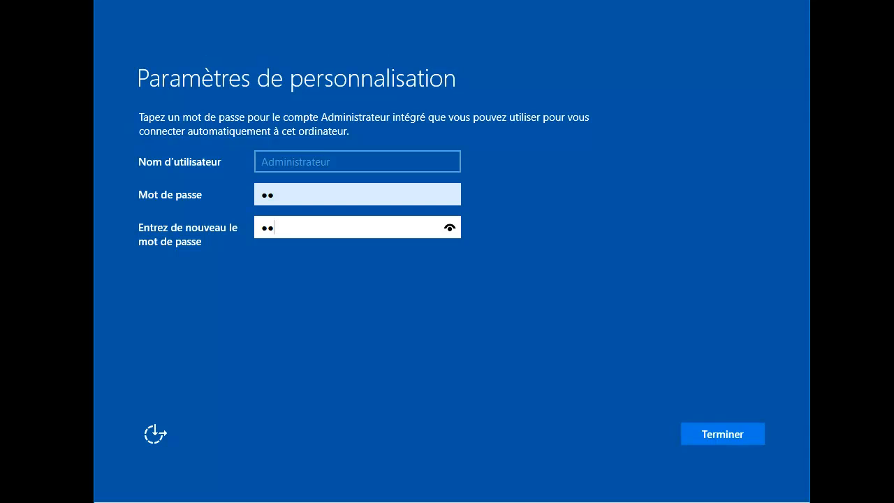
click(450, 228)
click(723, 440)
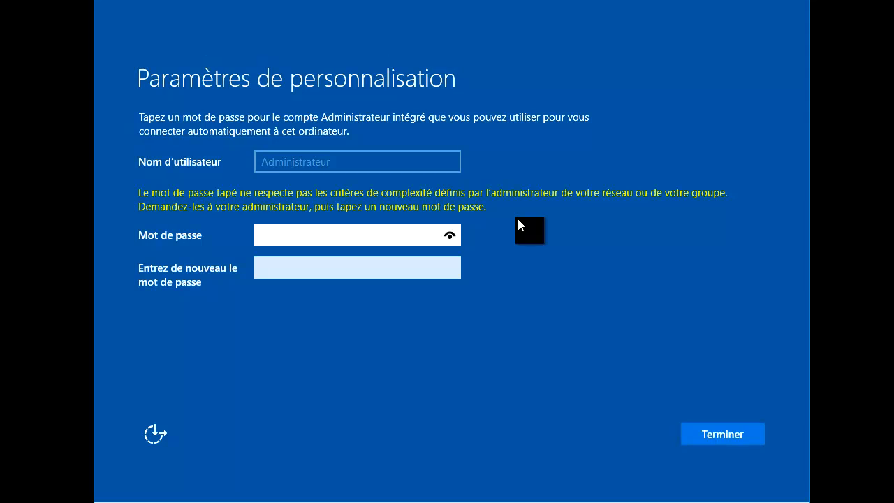
Re-enter a complex Administrateur password in both fields and finish setup
text(*******)
click(450, 237)
key(Tab)
text(Azerty1)
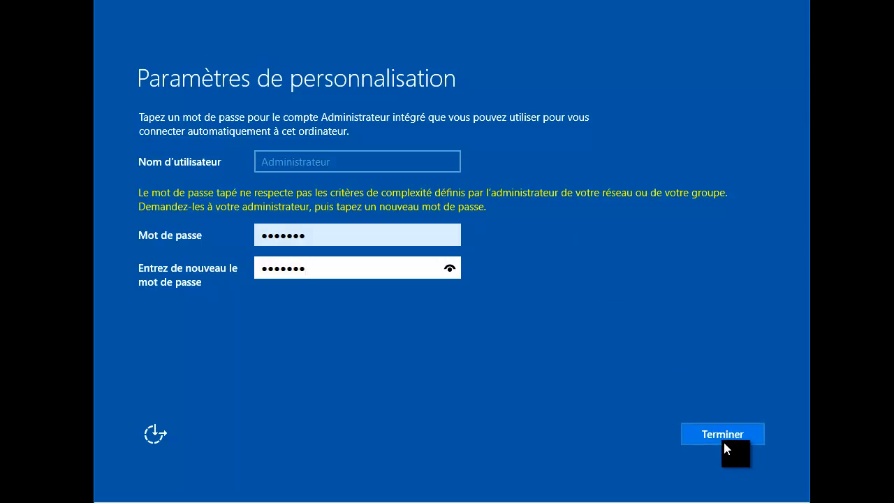
click(724, 442)
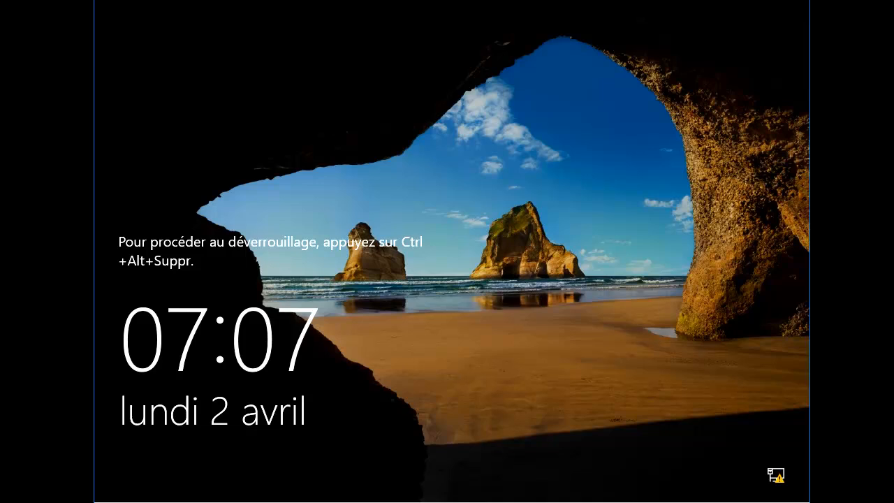
Press Ctrl+Alt+Del and sign in as Administrateur with the account password
key(ctrl+alt+Delete)
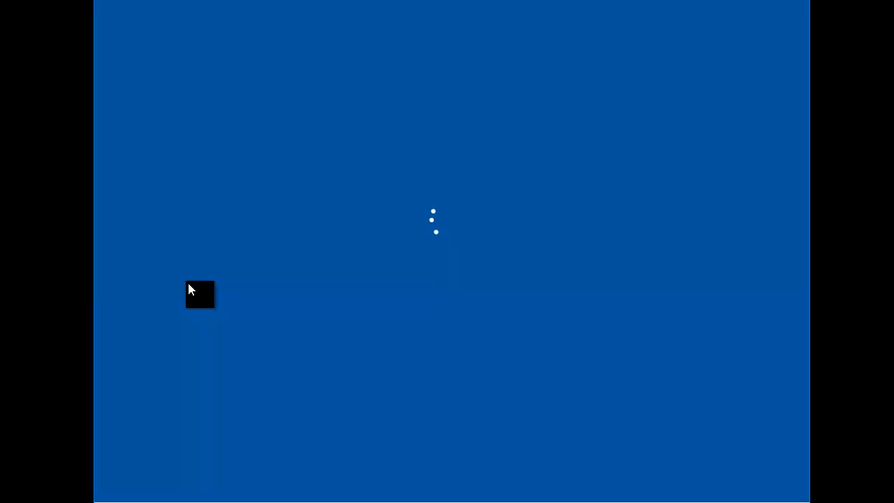
text(••••••)
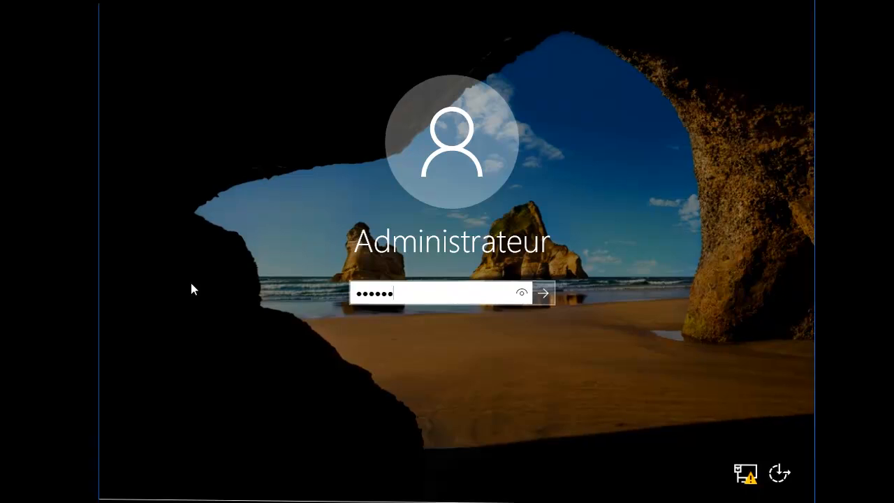
text(•)
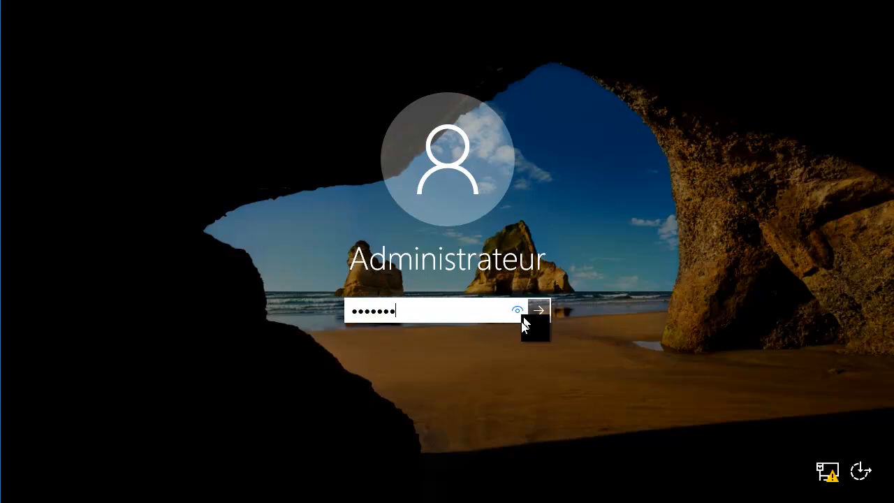
click(540, 311)
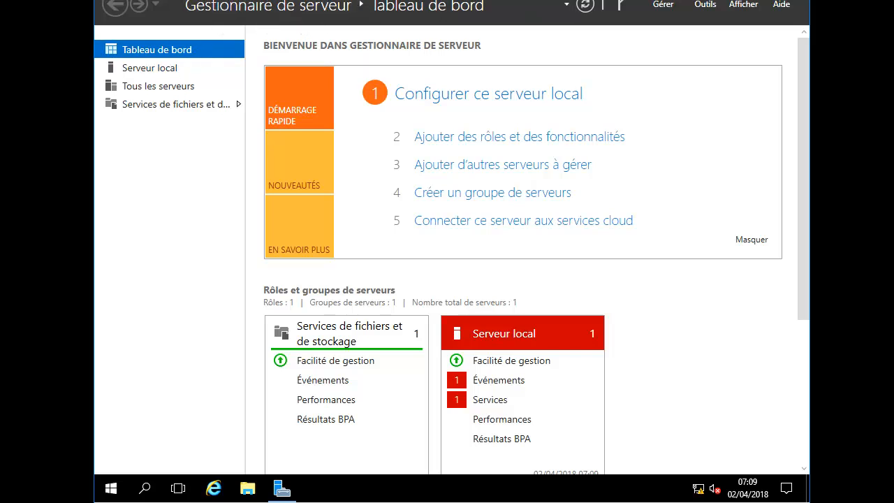
Close Gestionnaire de serveur and open Paramètres d'affichage from the desktop context menu
key(alt+F4)
right_click(497, 36)
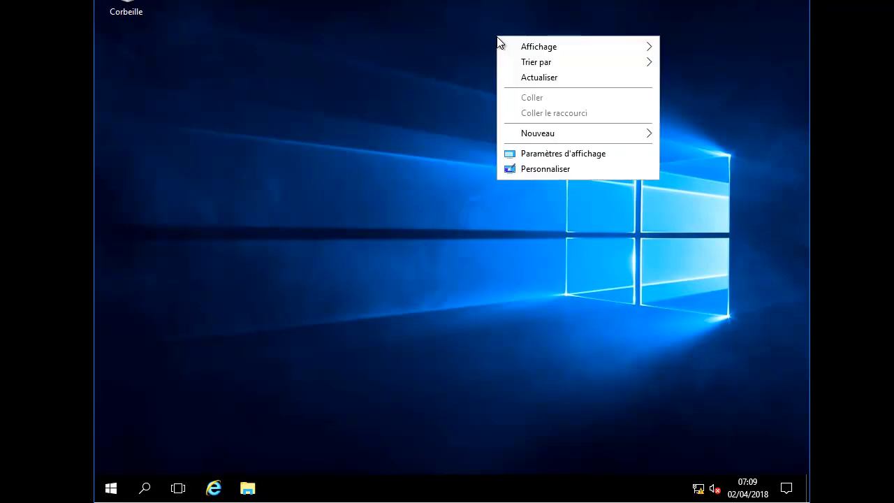
click(524, 155)
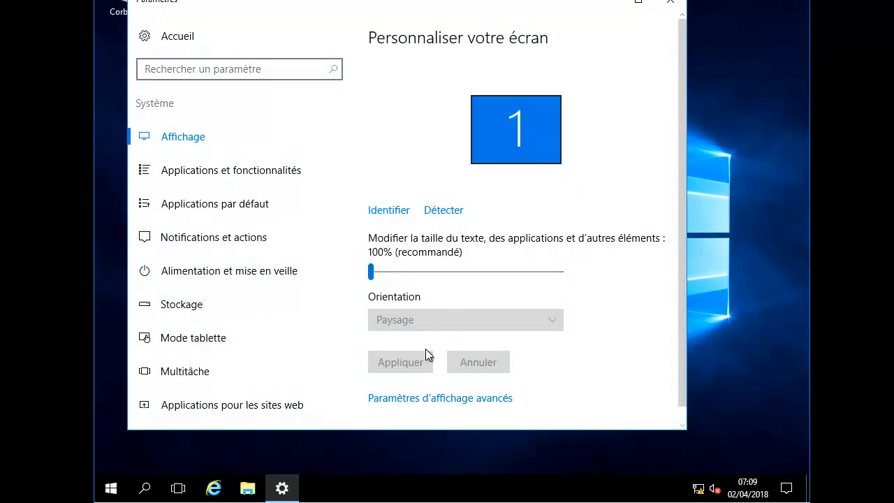
Set the resolution to 1280 × 720 in advanced display settings, keep it, and close Settings
click(426, 399)
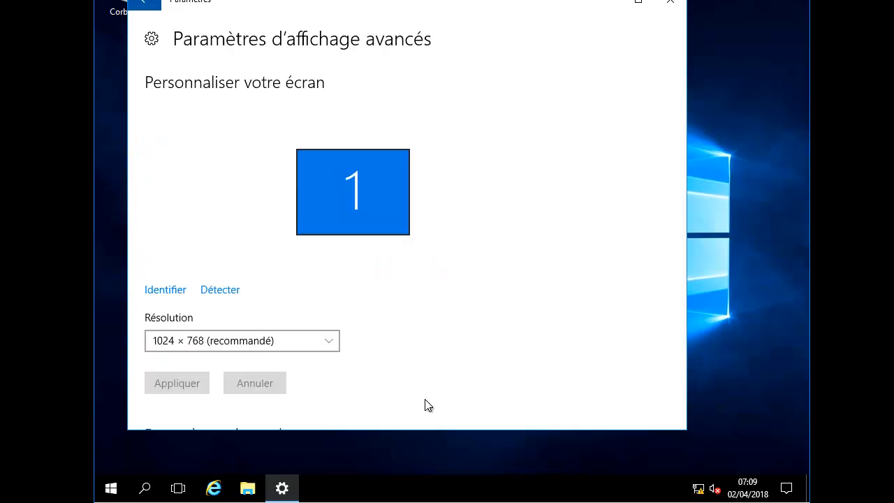
click(306, 345)
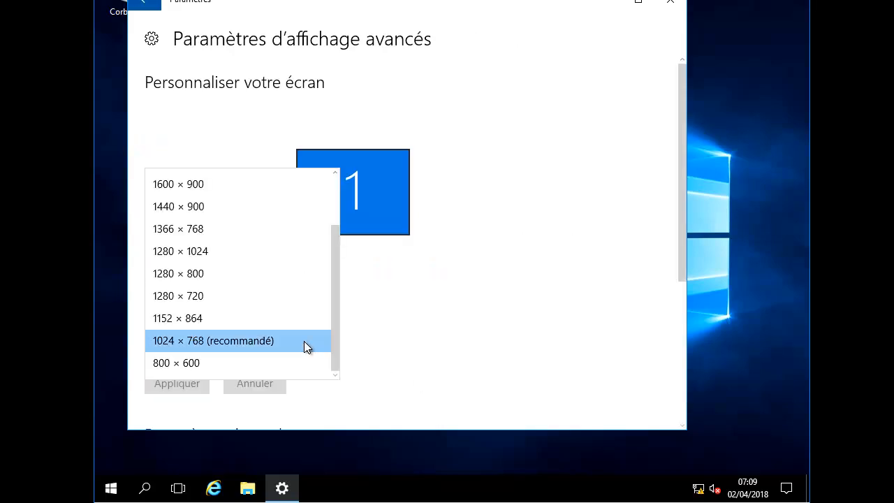
click(245, 295)
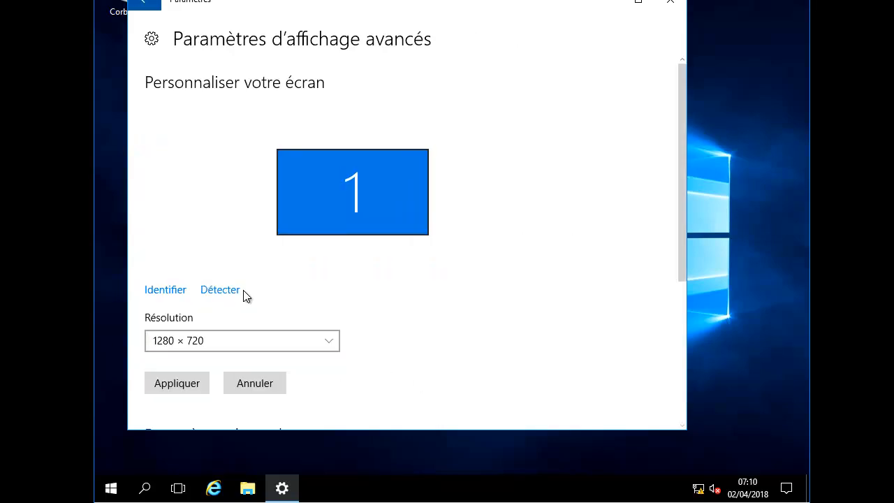
click(180, 386)
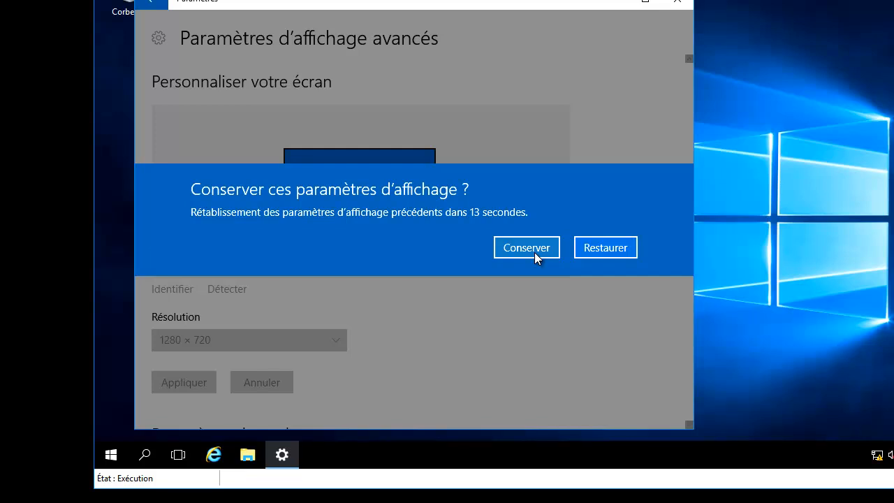
click(535, 252)
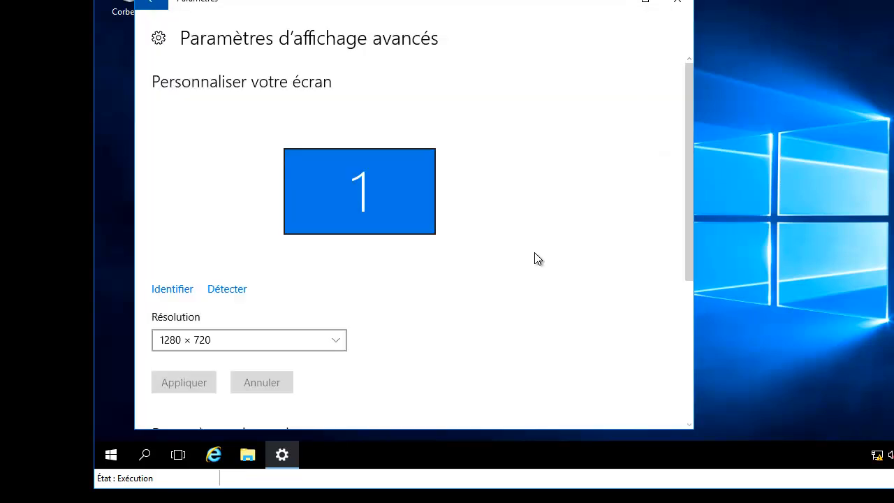
click(682, 6)
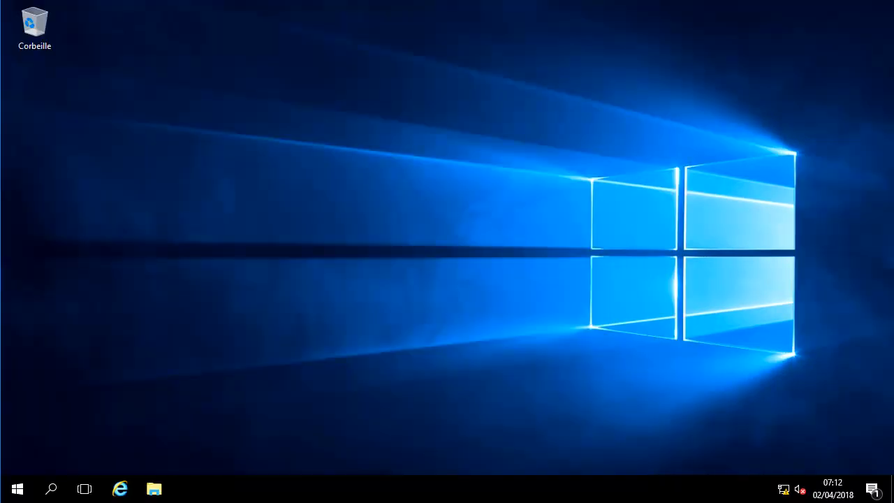